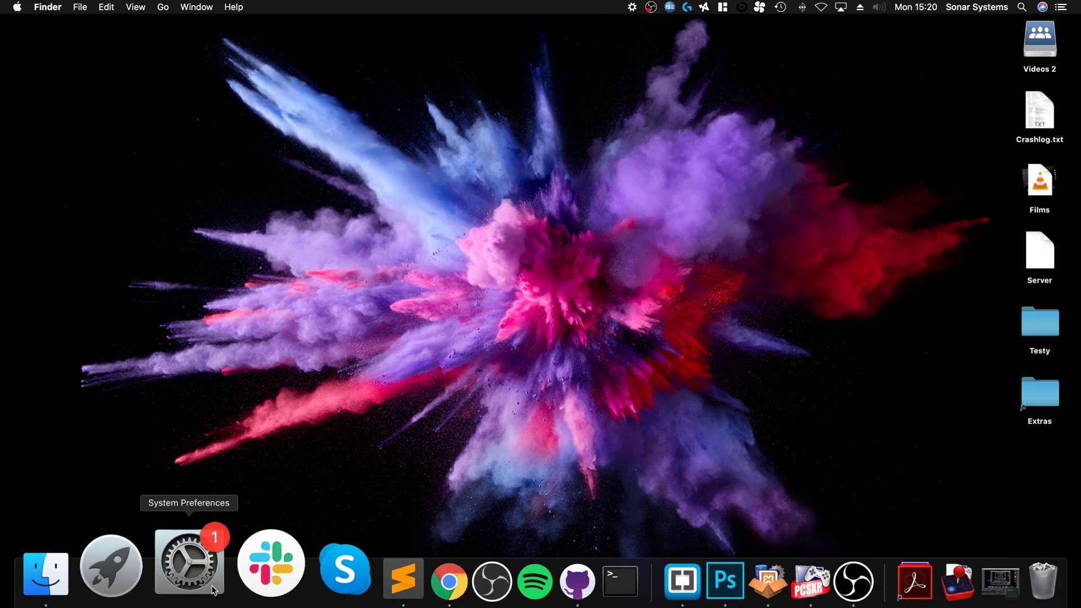
Remove Joy-Con (R) from the Bluetooth device list in System Preferences and confirm the removal.
{"action": "left_click", "coordinate": [197, 575]}
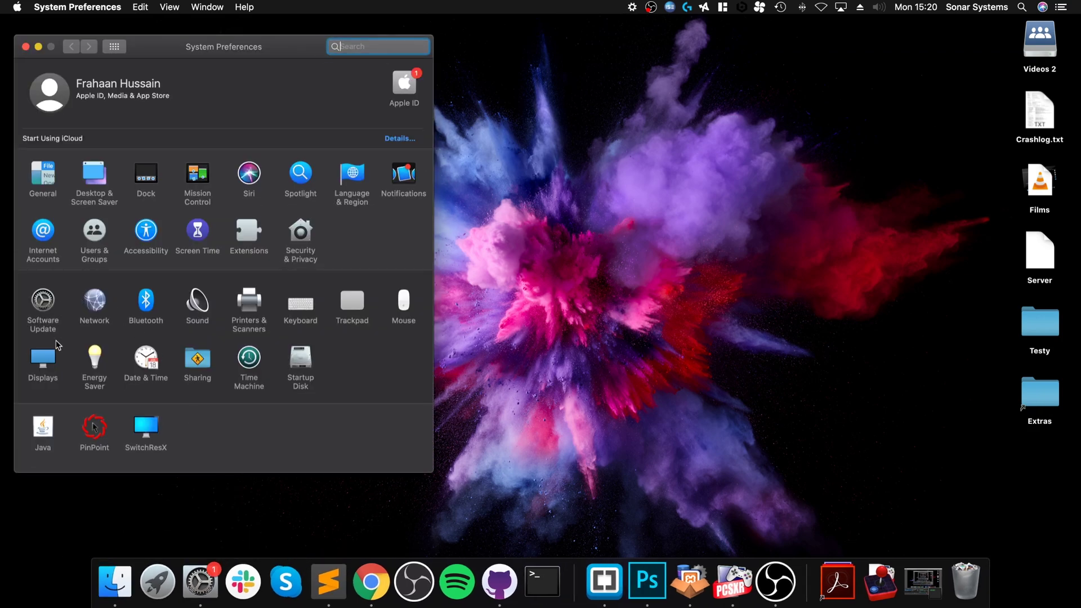
{"action": "left_click", "coordinate": [54, 361]}
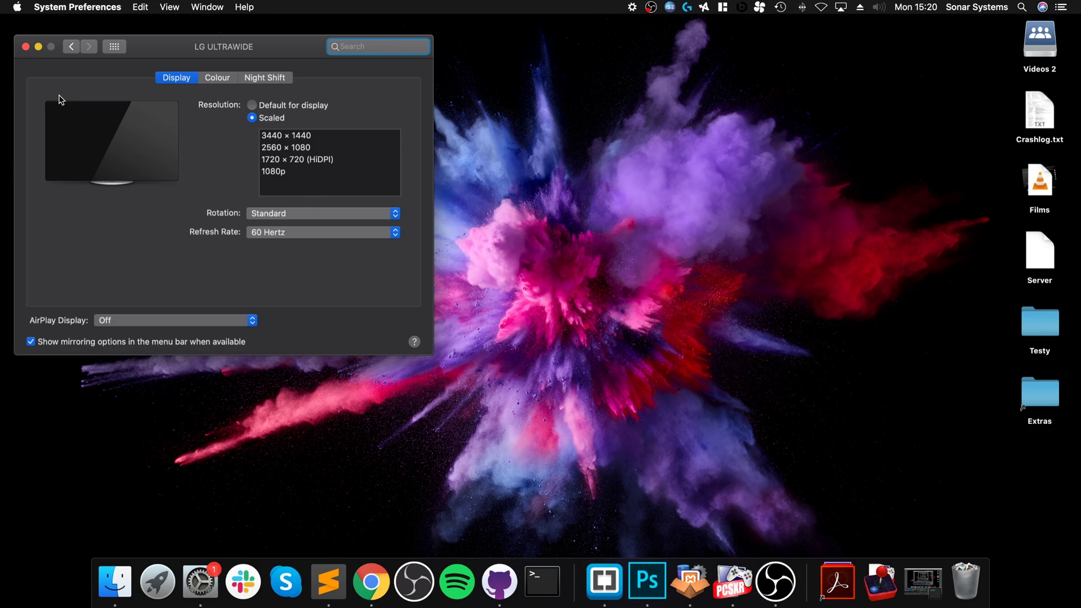
{"action": "left_click", "coordinate": [71, 47]}
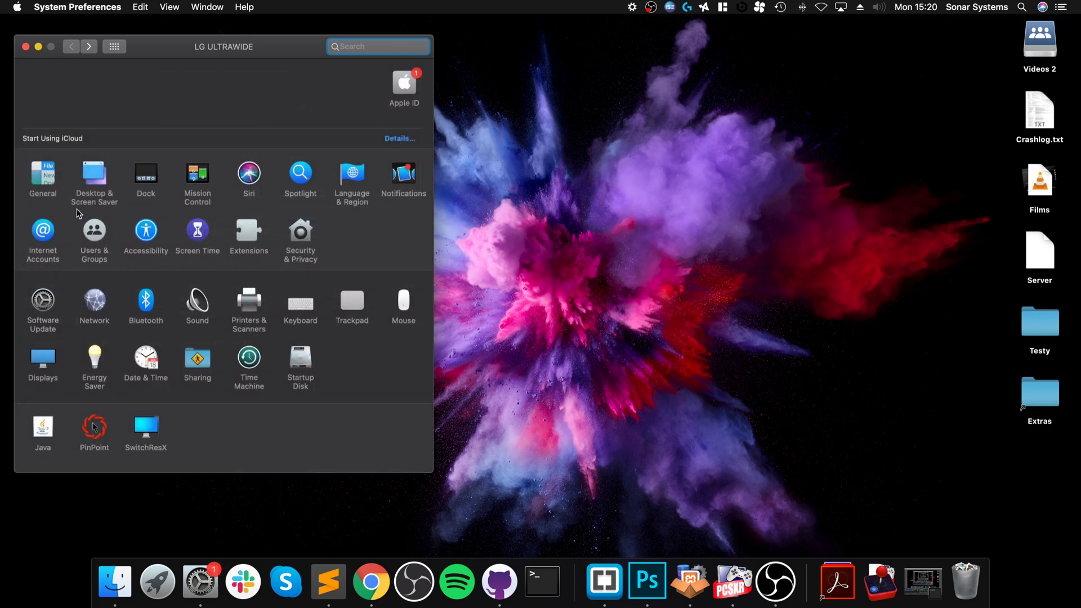
{"action": "left_click", "coordinate": [146, 310]}
{"action": "scroll", "coordinate": [280, 141], "scroll_direction": "down", "scroll_amount": 3}
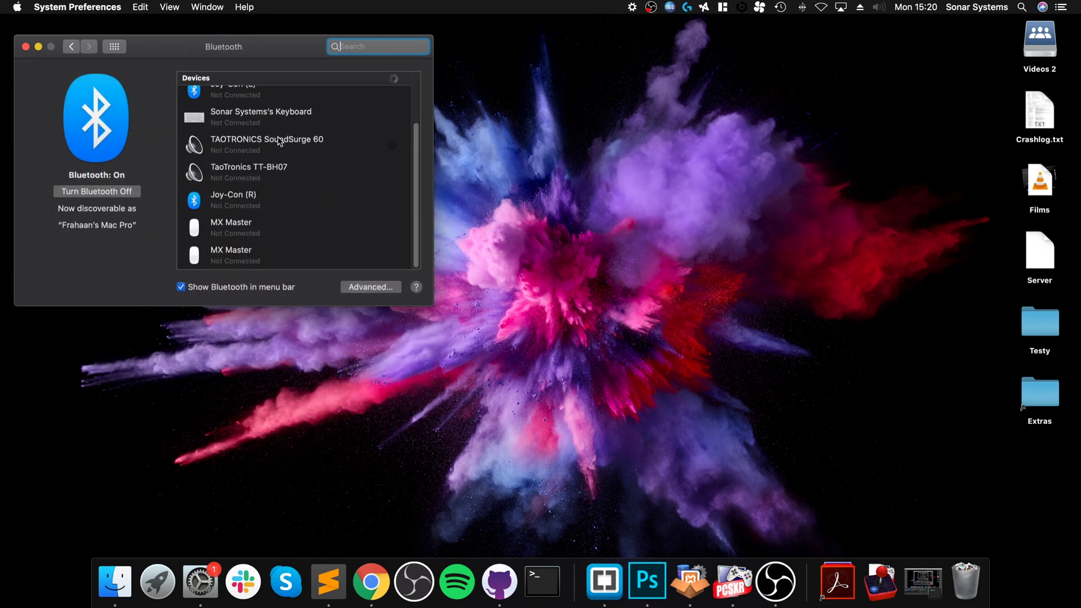
{"action": "left_click", "coordinate": [260, 212]}
{"action": "right_click", "coordinate": [260, 213]}
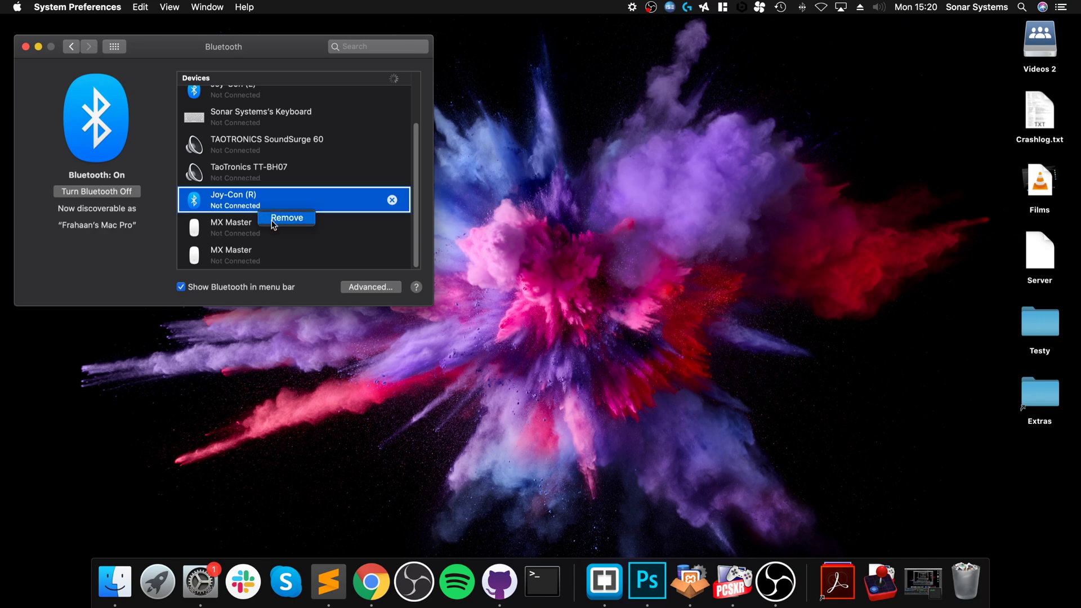
{"action": "left_click", "coordinate": [274, 225]}
{"action": "left_click", "coordinate": [326, 119]}
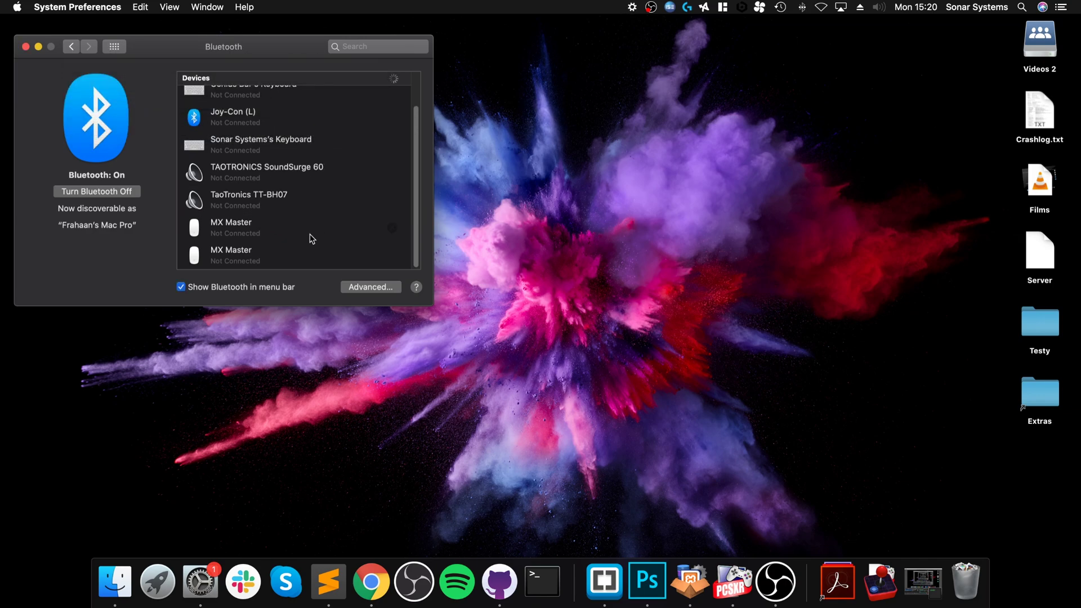
Connect the newly discovered Joy-Con (R) over Bluetooth and close System Preferences.
{"action": "scroll", "coordinate": [309, 235], "scroll_direction": "up", "scroll_amount": 2}
{"action": "scroll", "coordinate": [306, 234], "scroll_direction": "down", "scroll_amount": 1}
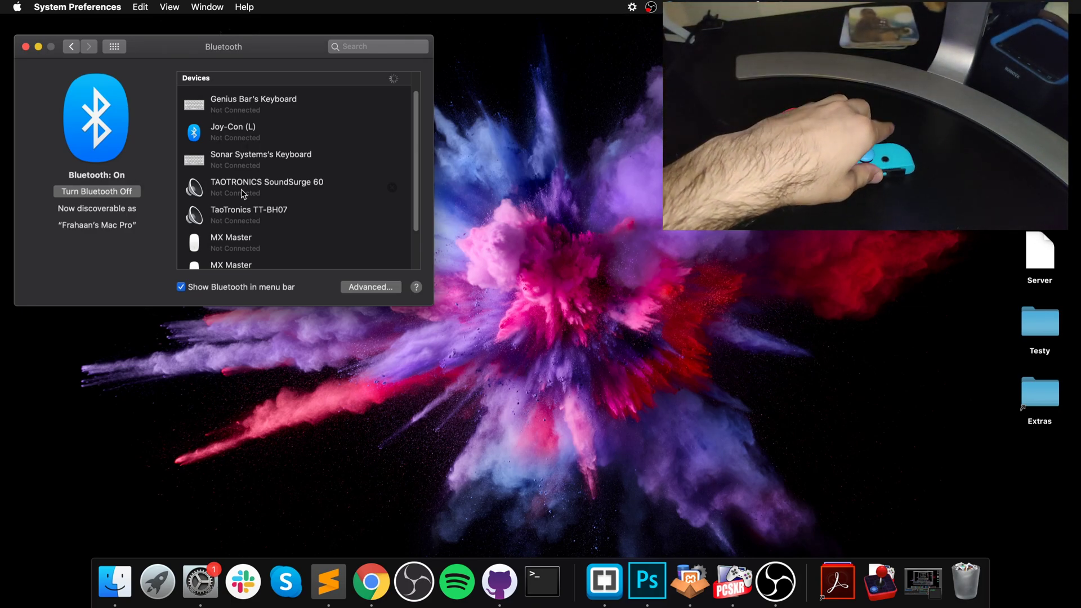
{"action": "scroll", "coordinate": [243, 194], "scroll_direction": "down", "scroll_amount": 3}
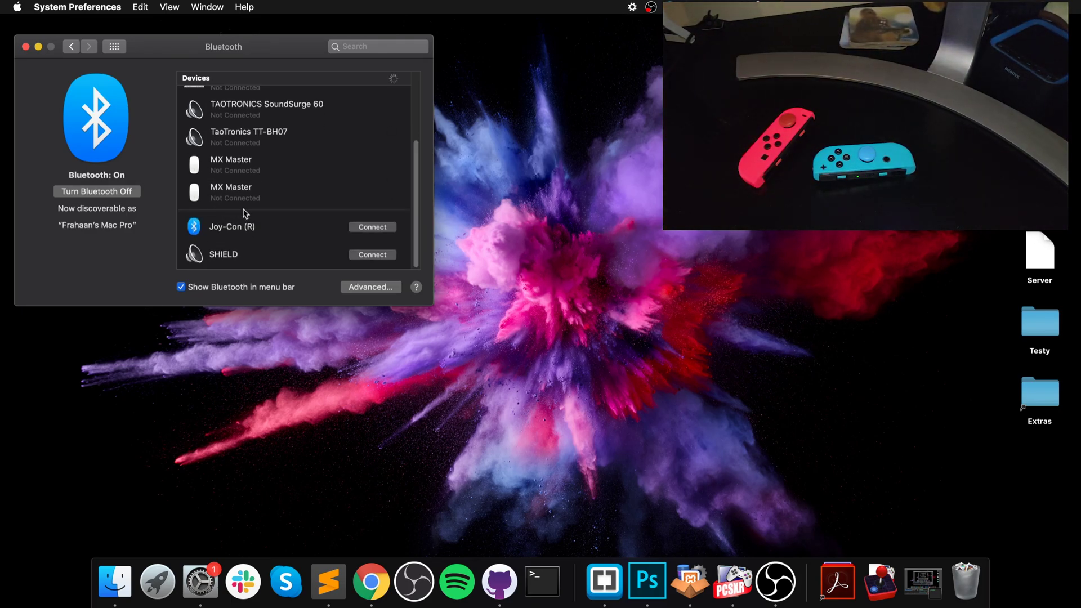
{"action": "left_click", "coordinate": [364, 227]}
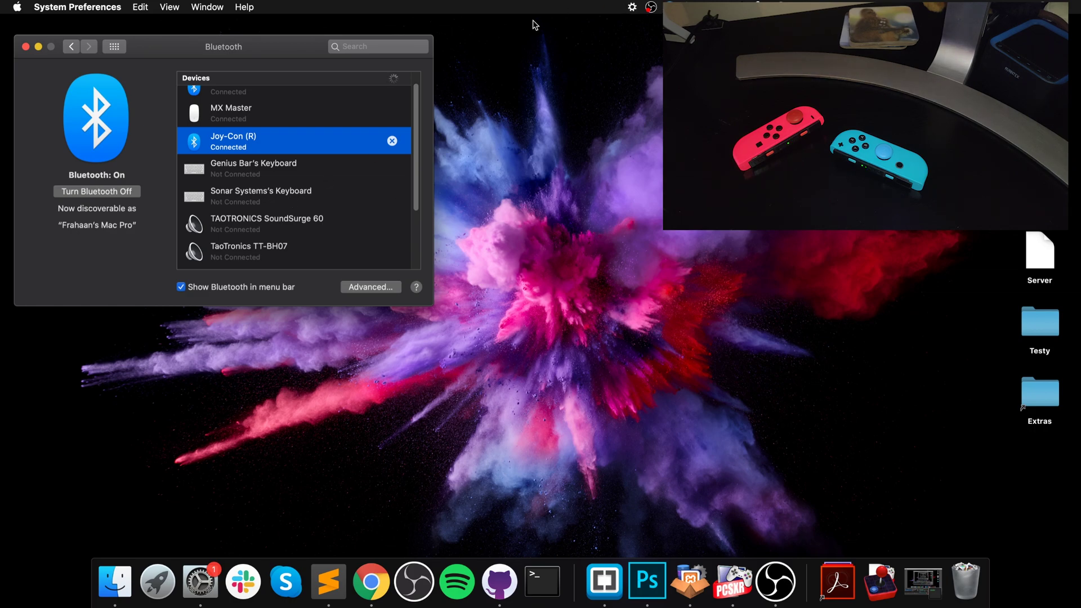
{"action": "scroll", "coordinate": [379, 134], "scroll_direction": "up", "scroll_amount": 2}
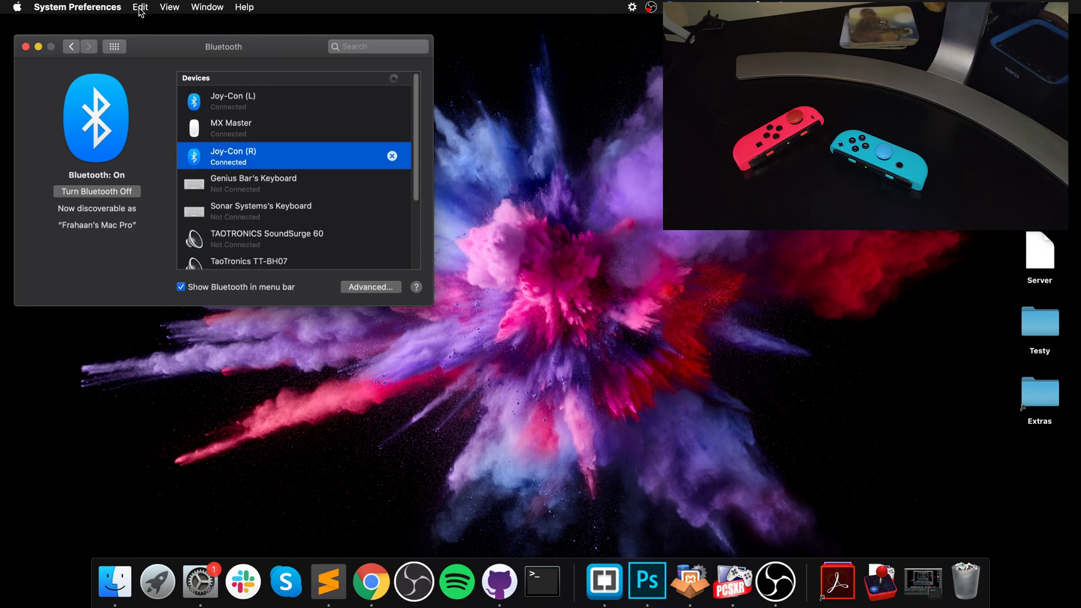
{"action": "left_click", "coordinate": [25, 46]}
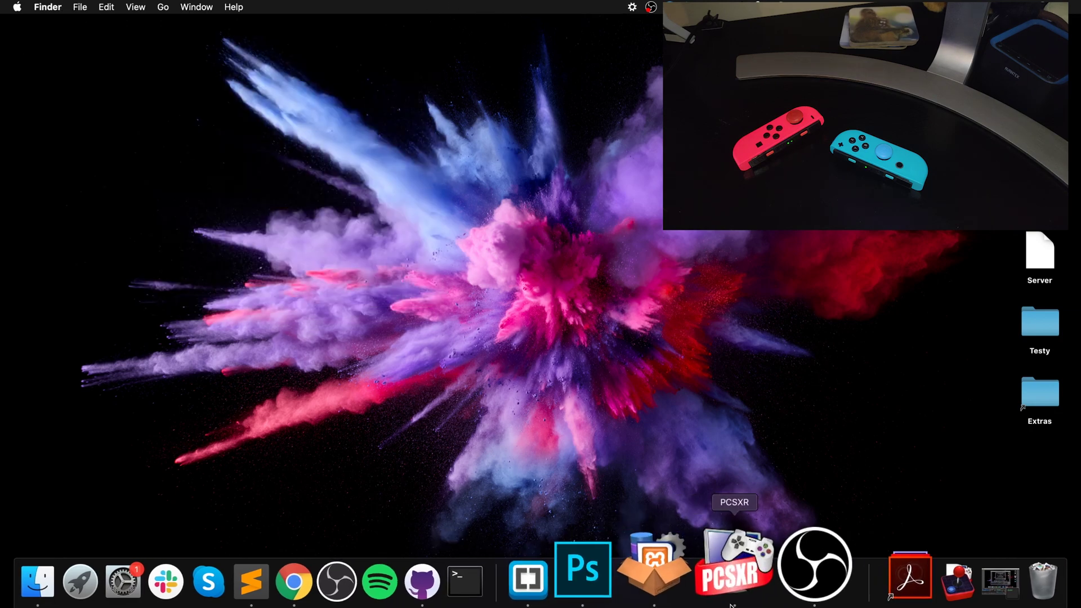
Switch to PCSXR and set Controller 1's device to Joy-Con (R) in the input configuration.
{"action": "left_click", "coordinate": [731, 601]}
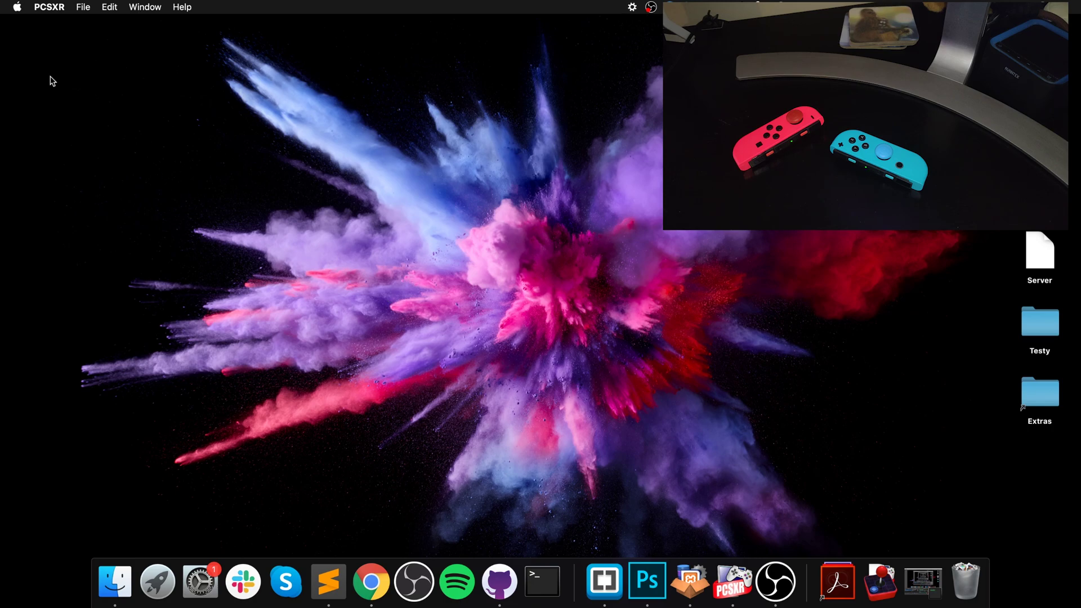
{"action": "left_click", "coordinate": [106, 6]}
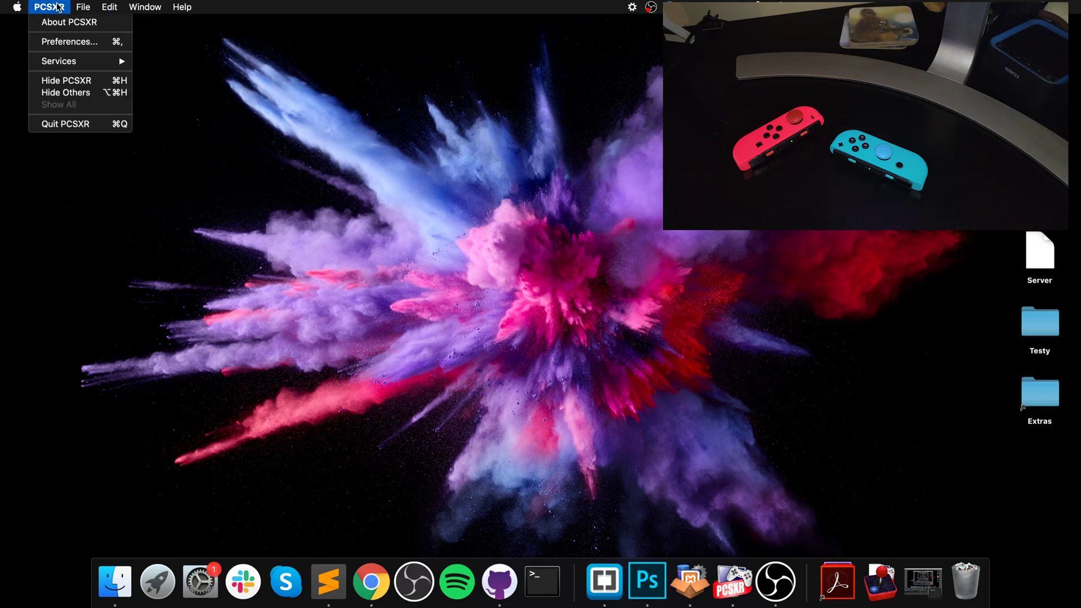
{"action": "left_click", "coordinate": [69, 41]}
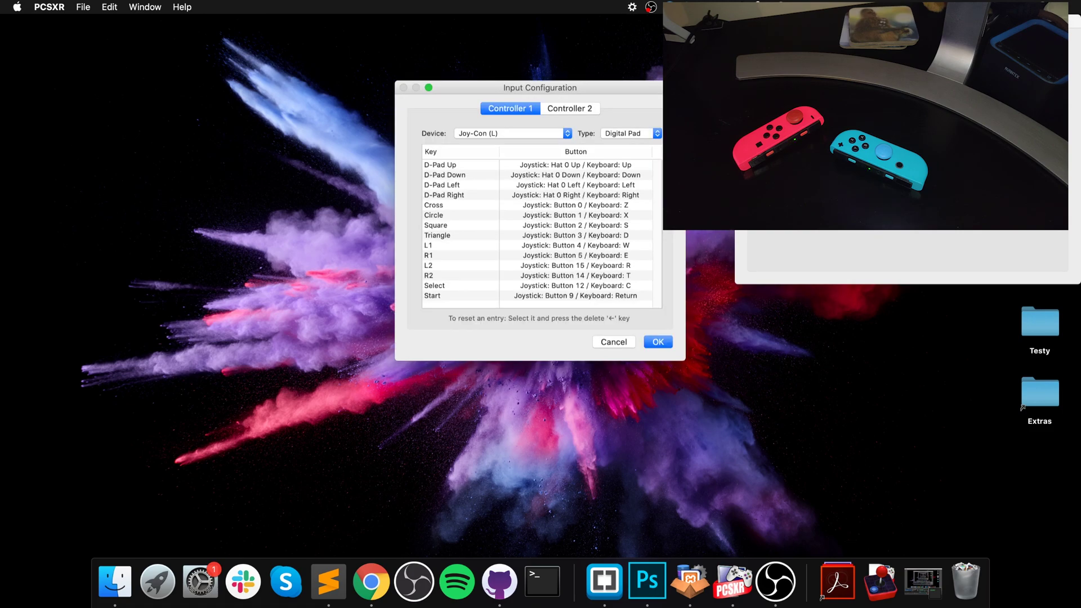
{"action": "left_click", "coordinate": [503, 134]}
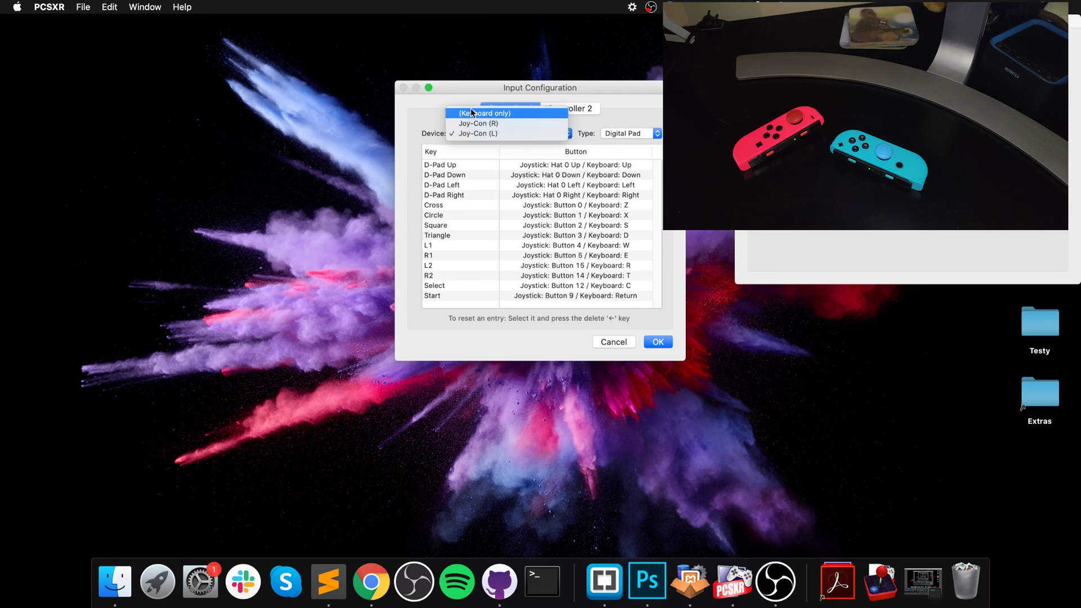
{"action": "left_click", "coordinate": [444, 116]}
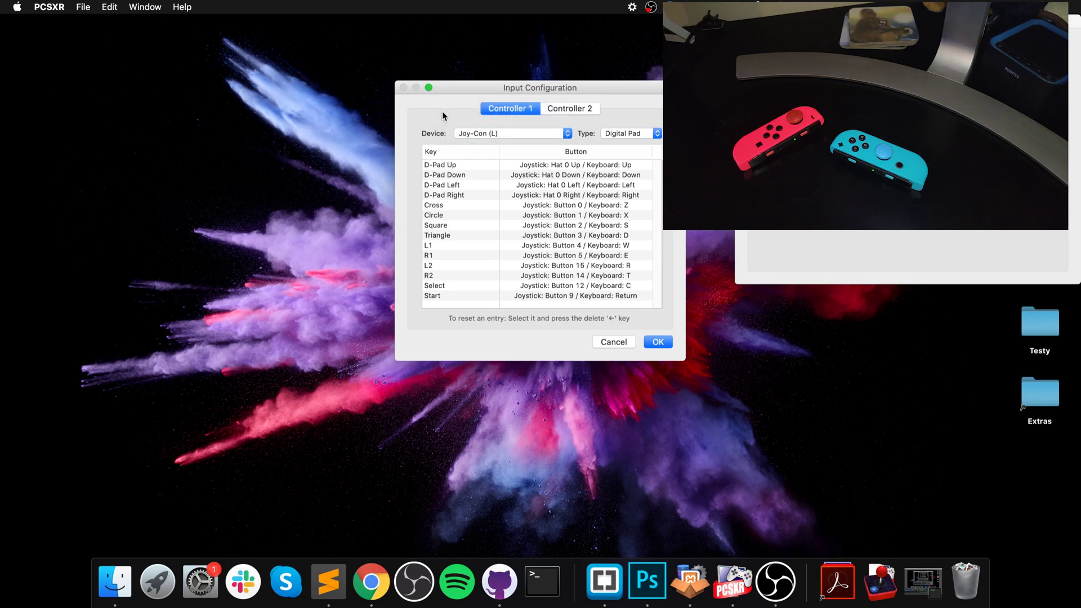
{"action": "left_click", "coordinate": [478, 131]}
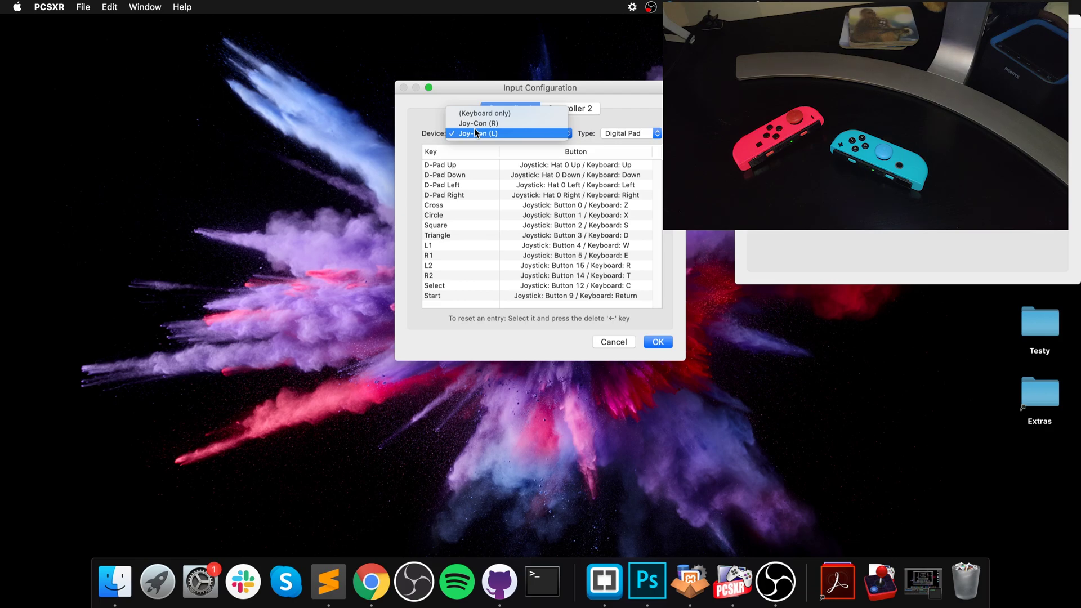
{"action": "left_click", "coordinate": [631, 93]}
{"action": "left_click", "coordinate": [484, 135]}
{"action": "left_click", "coordinate": [472, 124]}
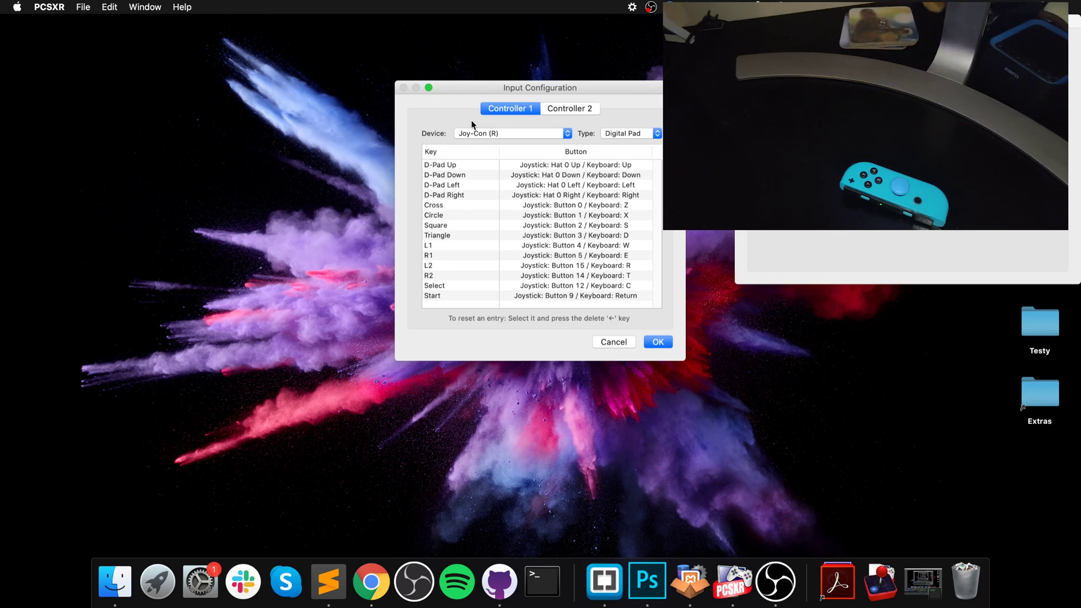
Map D-Pad Up, Down, Left and Right to the matching joystick Hat 0 directions for Controller 1.
{"action": "left_click", "coordinate": [602, 167]}
{"action": "key", "text": "Down"}
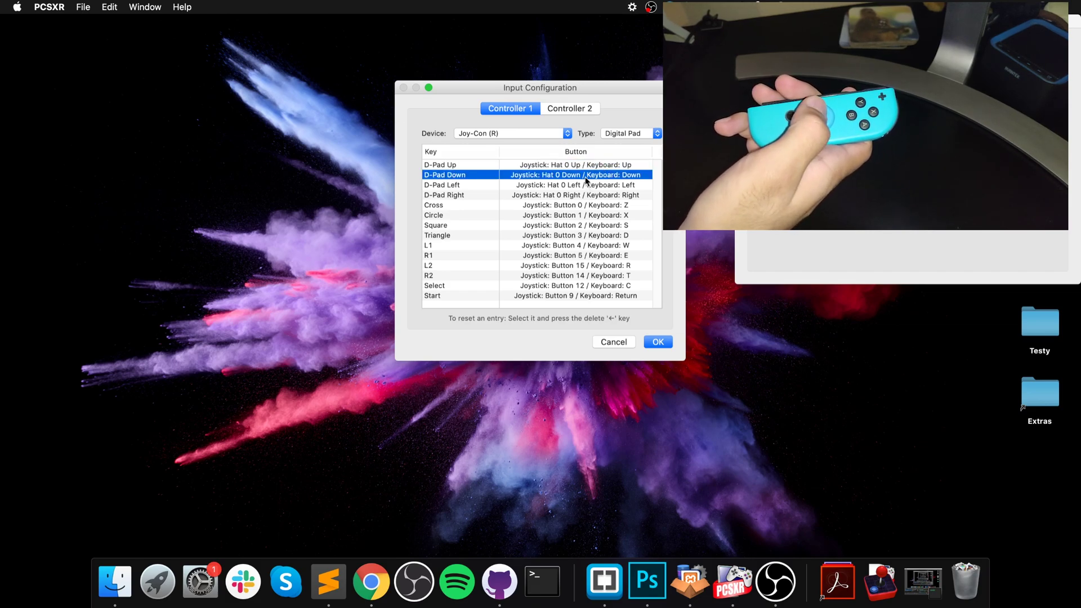
{"action": "key", "text": "Down"}
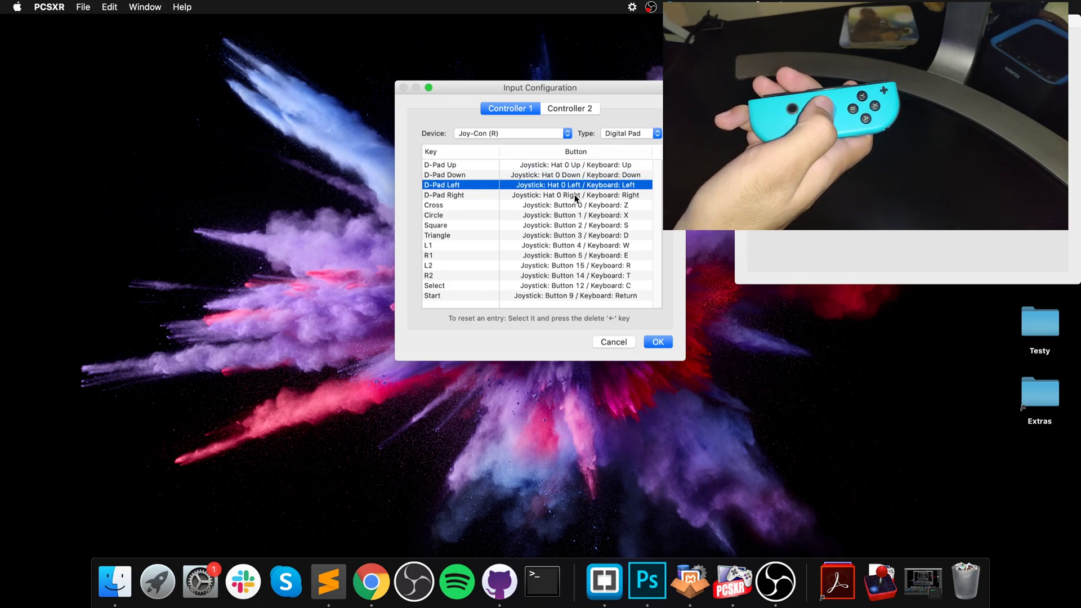
{"action": "key", "text": "Down"}
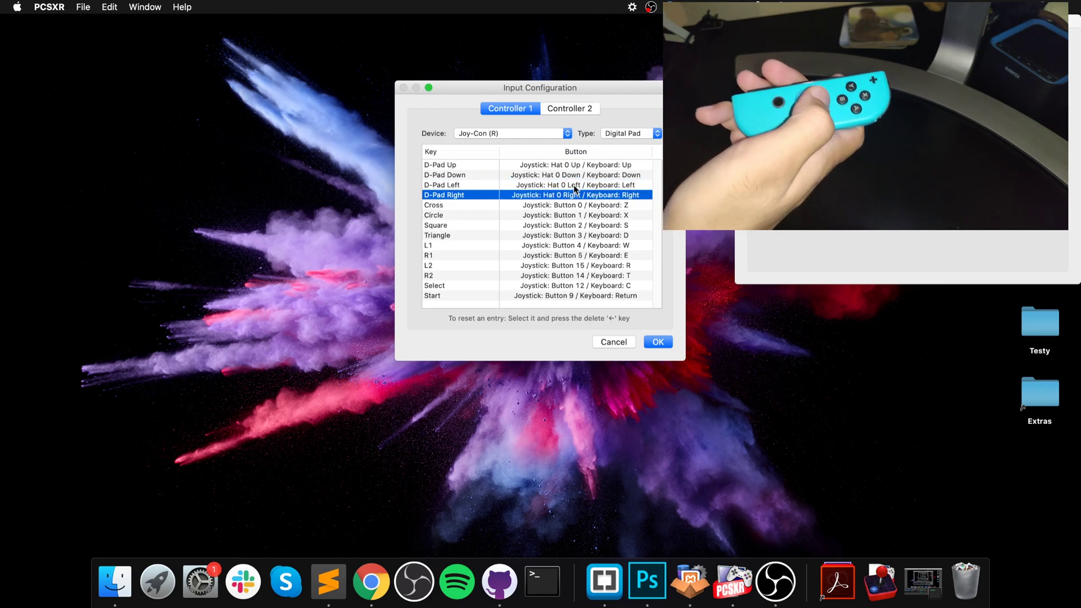
Map Cross, Circle, Square, Triangle, L1 and R1 to joystick buttons 0 to 5, L2 to 15, R2 to 14, Select to 12, Start to 9, and save.
{"action": "key", "text": "Down"}
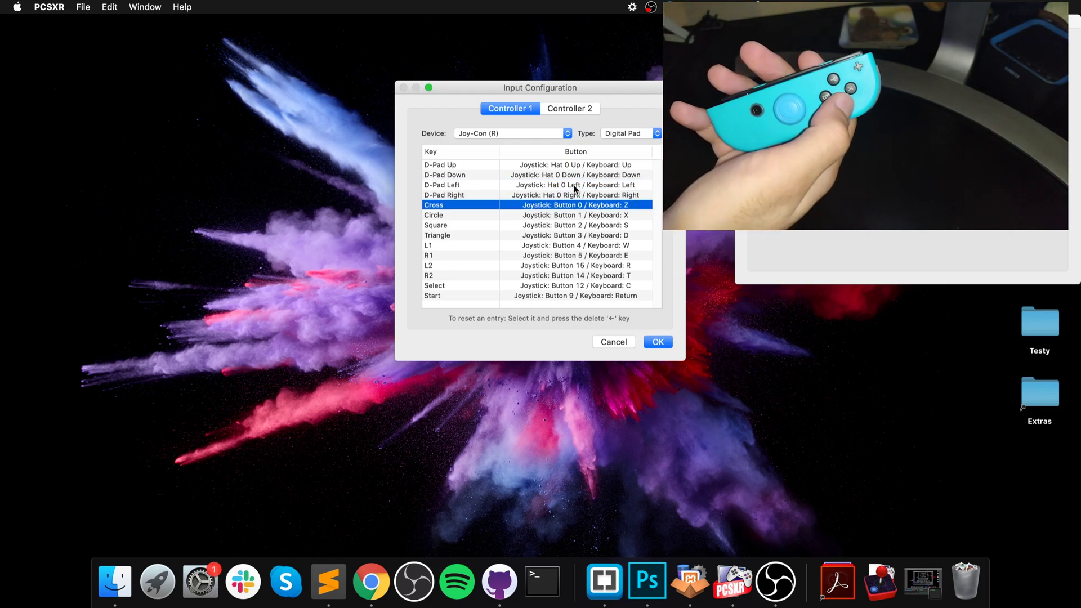
{"action": "key", "text": "Down"}
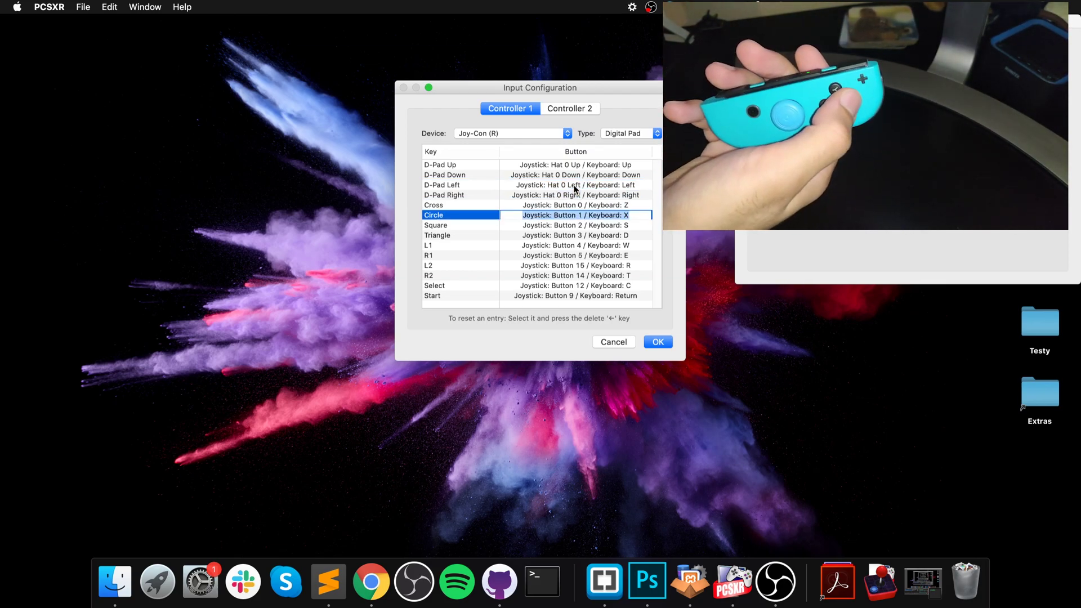
{"action": "key", "text": "Down"}
{"action": "key", "text": "Down"}
{"action": "key", "text": "Down"}
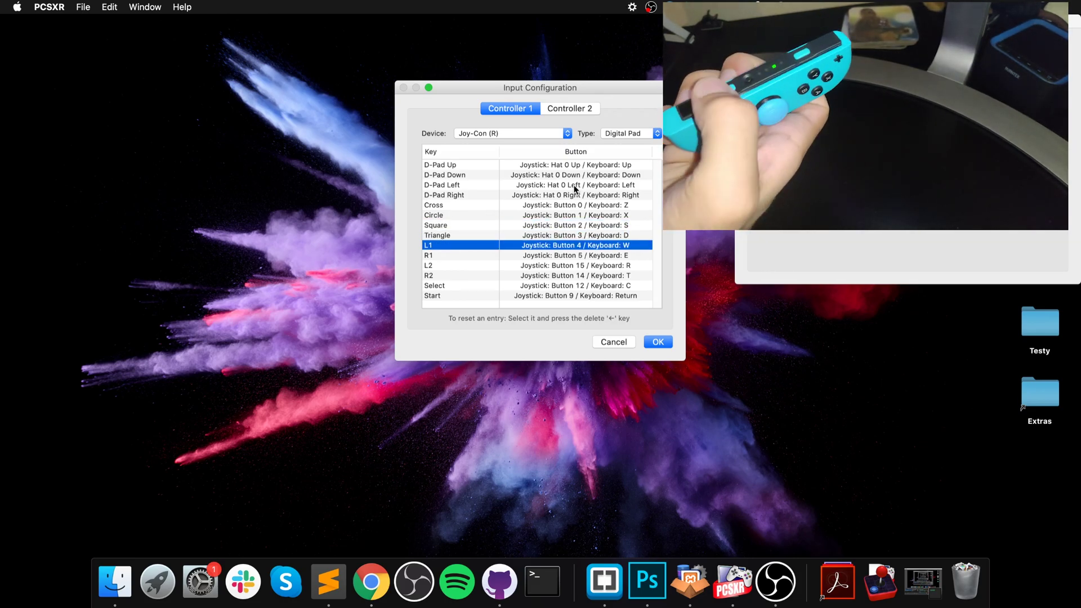
{"action": "key", "text": "Down"}
{"action": "key", "text": "Return"}
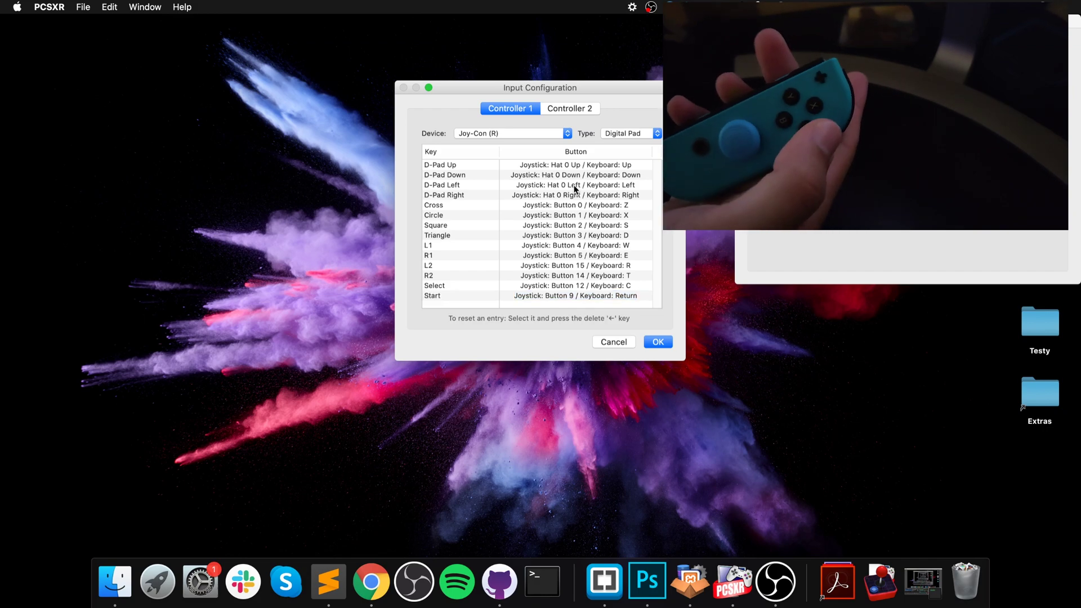
{"action": "left_click", "coordinate": [657, 343]}
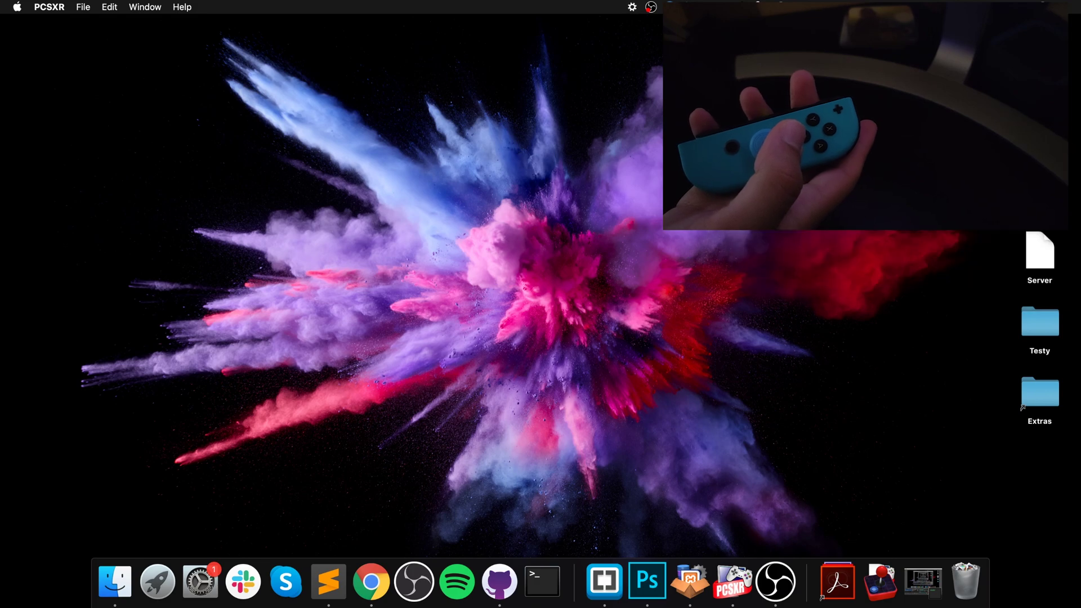
Run the recently played game Crash Bandicoot.cue in the emulator.
{"action": "left_click", "coordinate": [82, 7]}
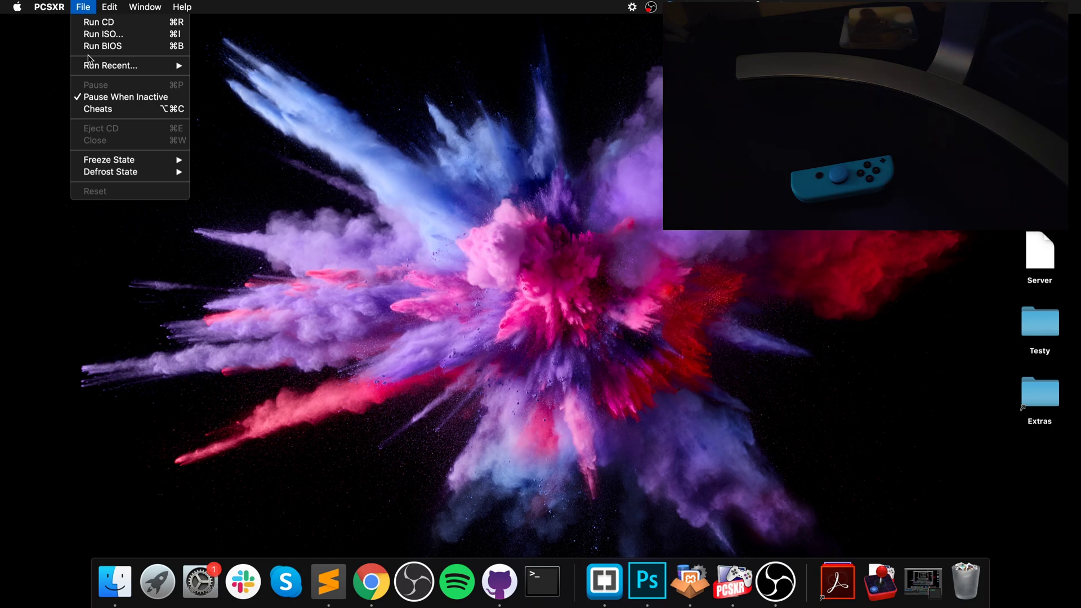
{"action": "mouse_move", "coordinate": [67, 10]}
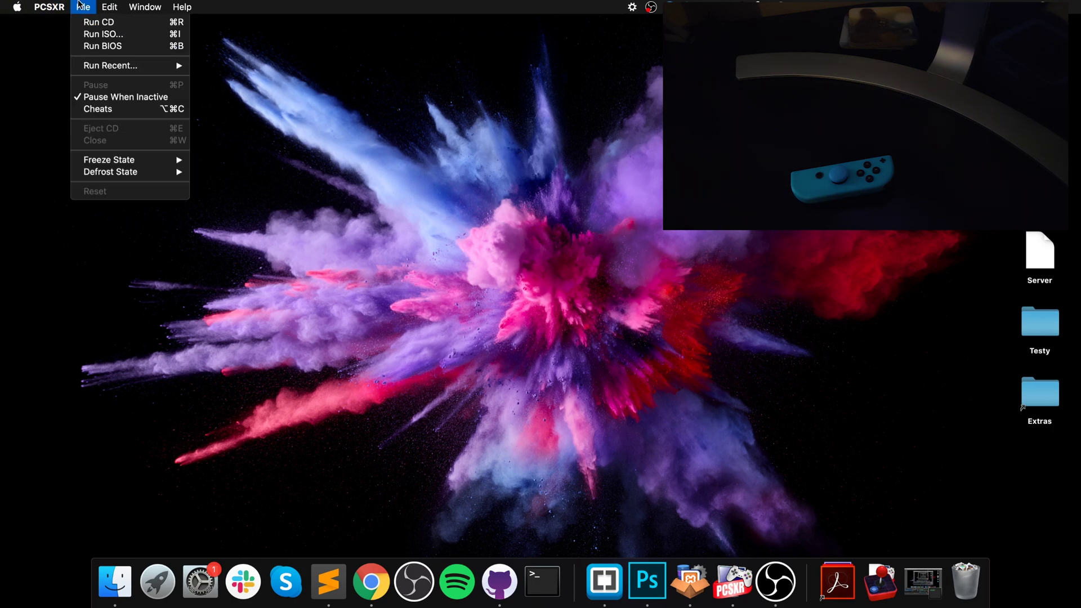
{"action": "mouse_move", "coordinate": [161, 71]}
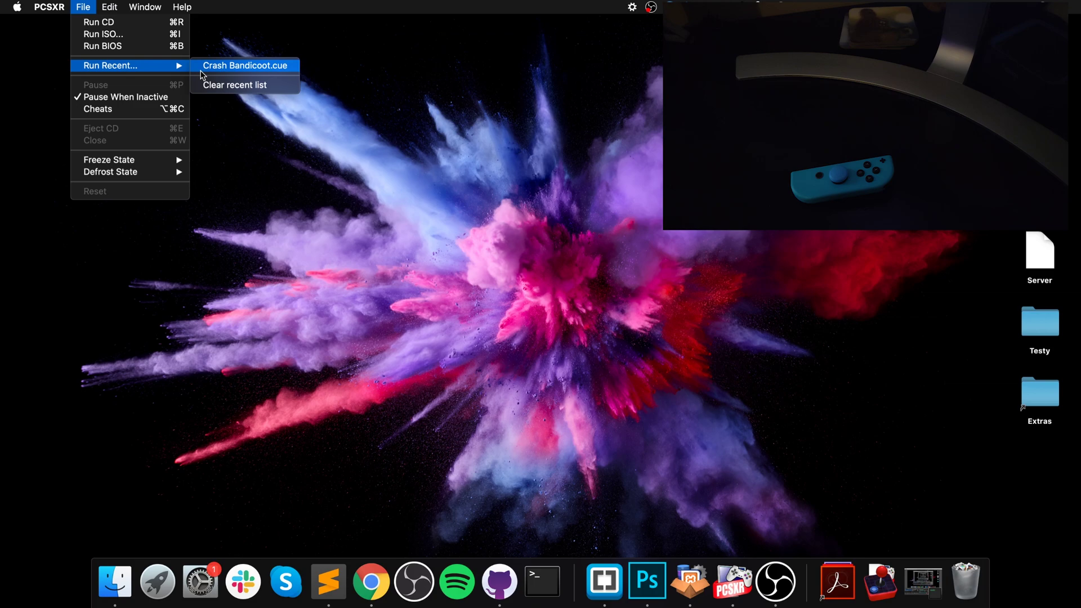
{"action": "left_click", "coordinate": [202, 68]}
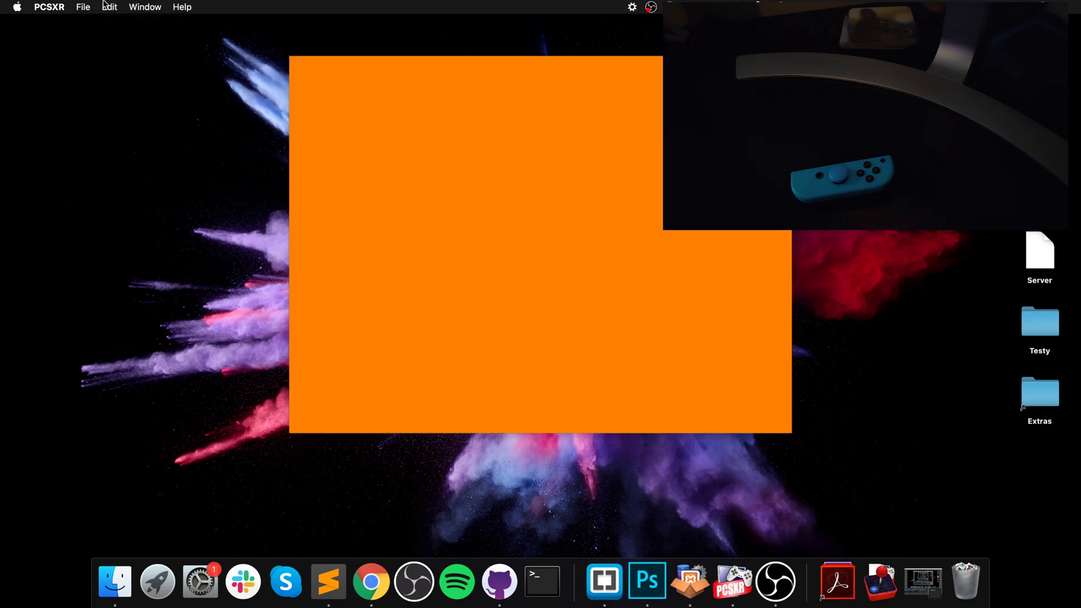
Defrost the saved game state from Slot 0.
{"action": "left_click", "coordinate": [105, 6]}
{"action": "mouse_move", "coordinate": [83, 7]}
{"action": "mouse_move", "coordinate": [160, 177]}
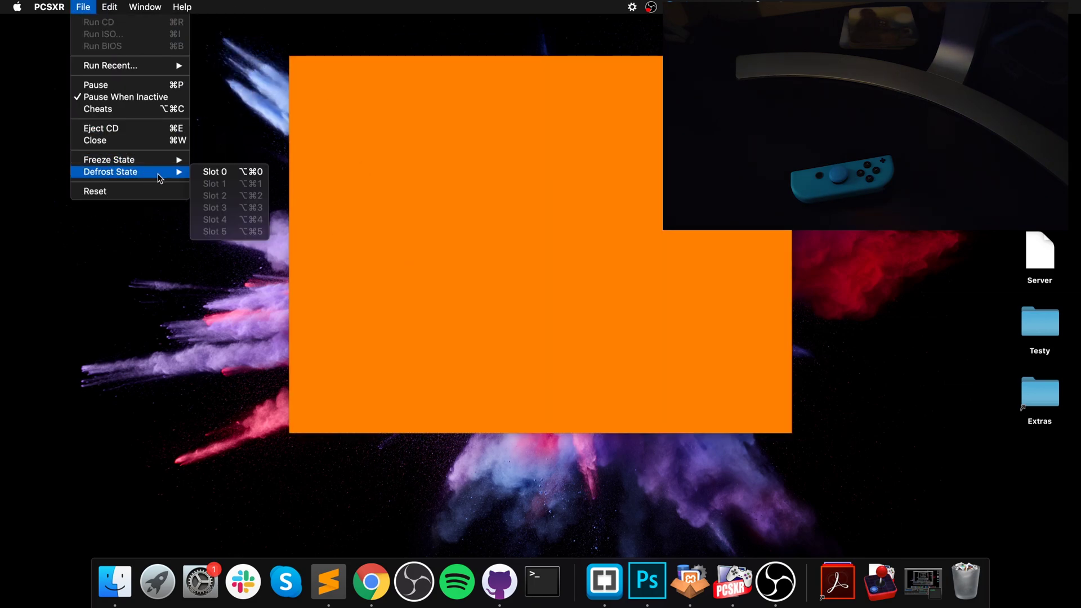
{"action": "left_click", "coordinate": [214, 172]}
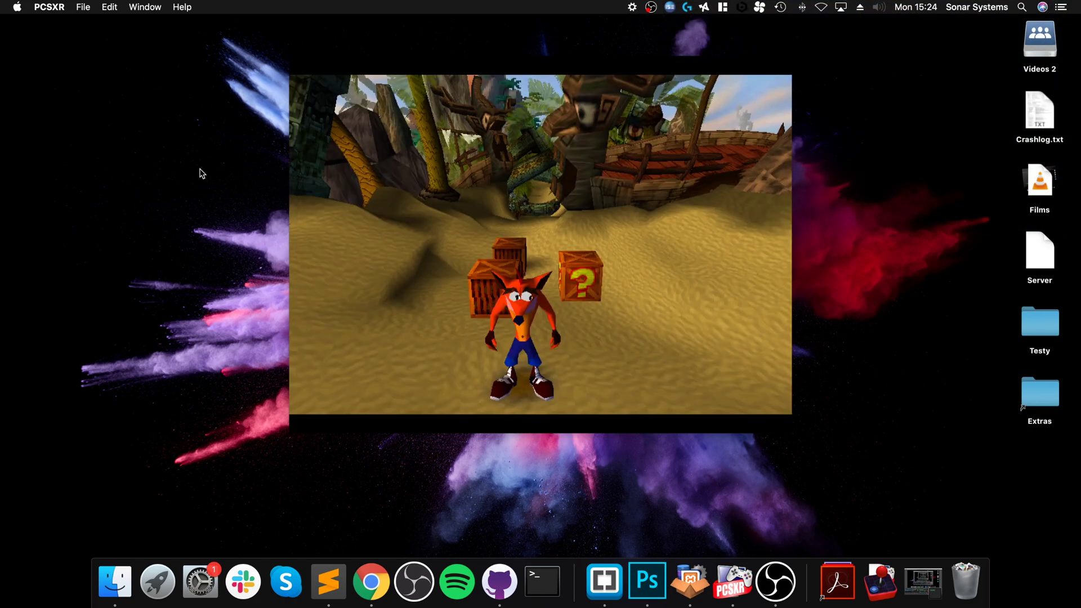
Test the controller mapping in the game by running right, spinning and turning back left.
{"action": "key", "text": "Right"}
{"action": "key", "text": "s"}
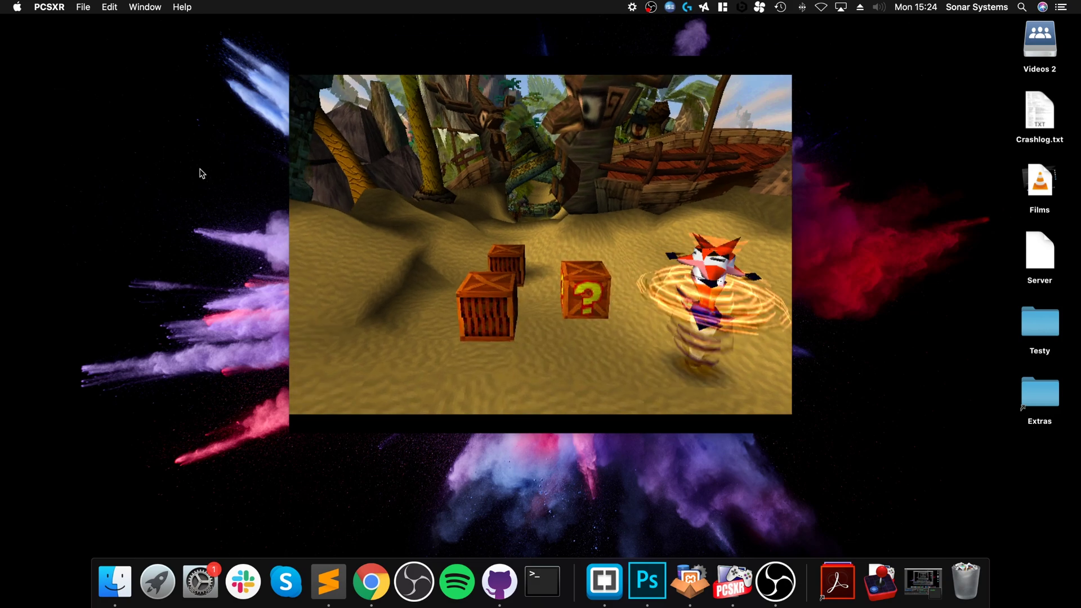
{"action": "key", "text": "Left"}
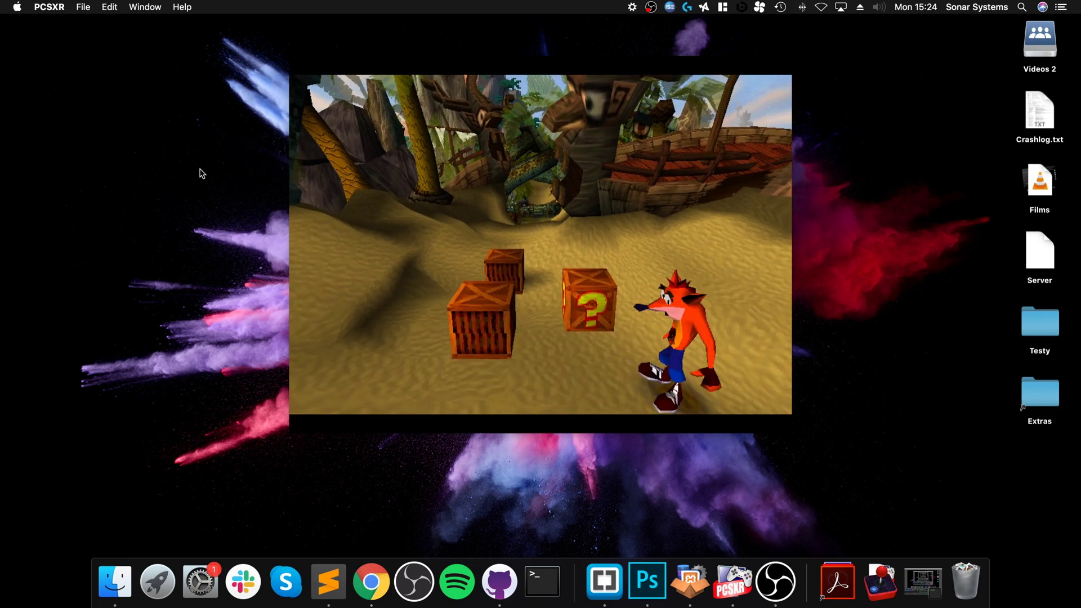